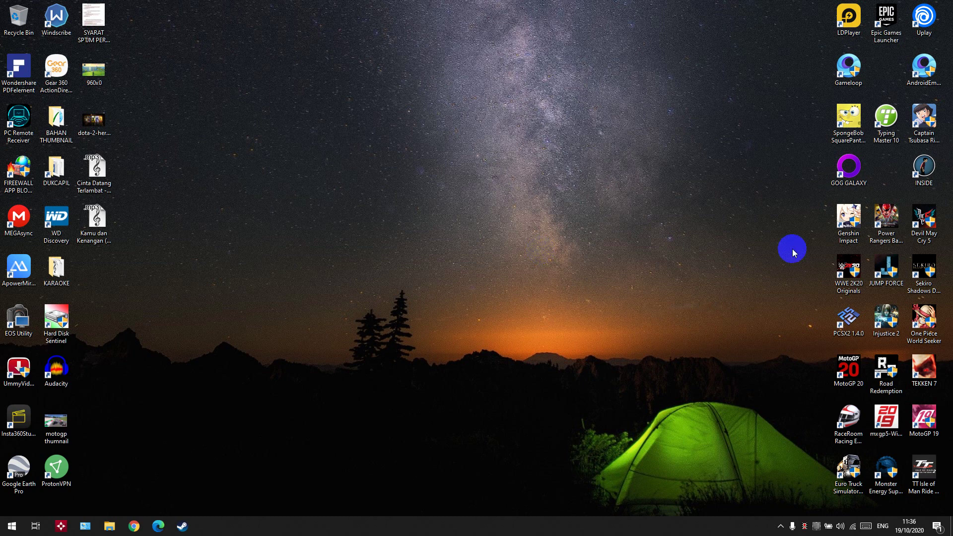
Step: Select the Genshin Impact desktop shortcut, try launching it, and view then dismiss its context menu
{"action": "left_click", "coordinate": [856, 219]}
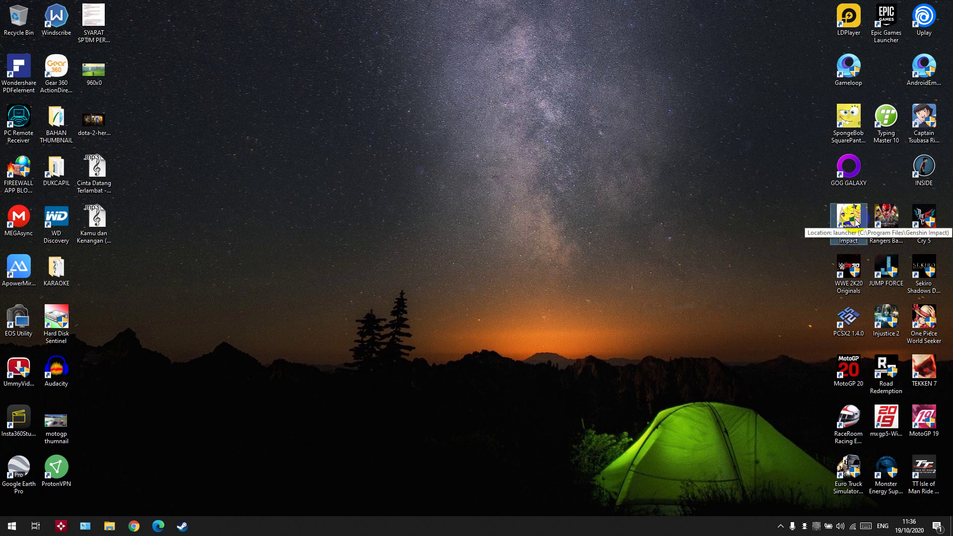
{"action": "double_click", "coordinate": [856, 220]}
{"action": "right_click", "coordinate": [851, 220]}
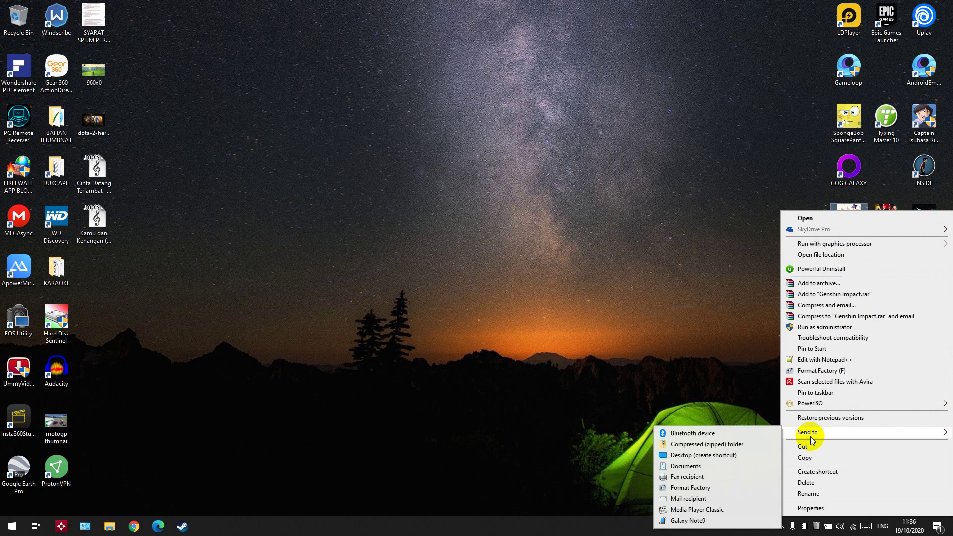
{"action": "left_click", "coordinate": [752, 335]}
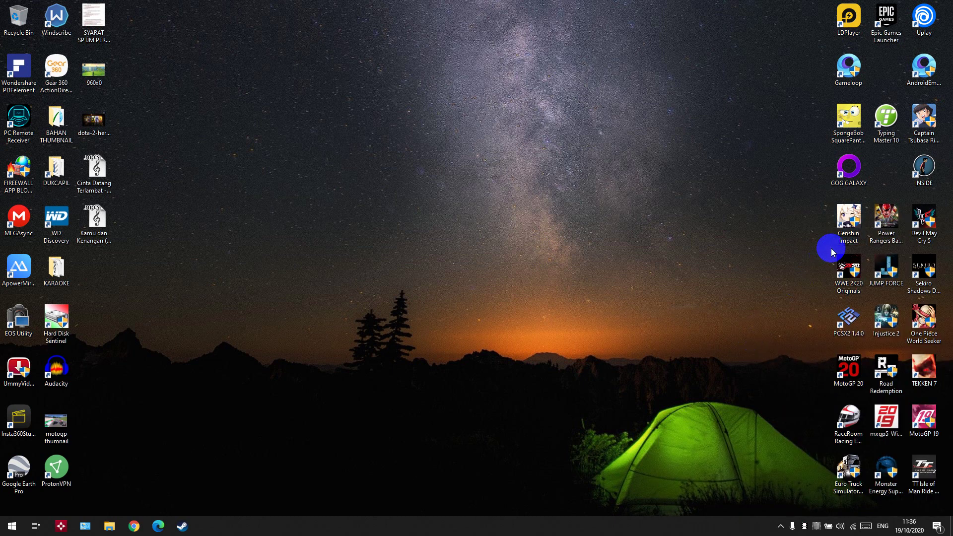
Step: Show the Compatibility settings in the Genshin Impact shortcut's Properties
{"action": "right_click", "coordinate": [847, 215]}
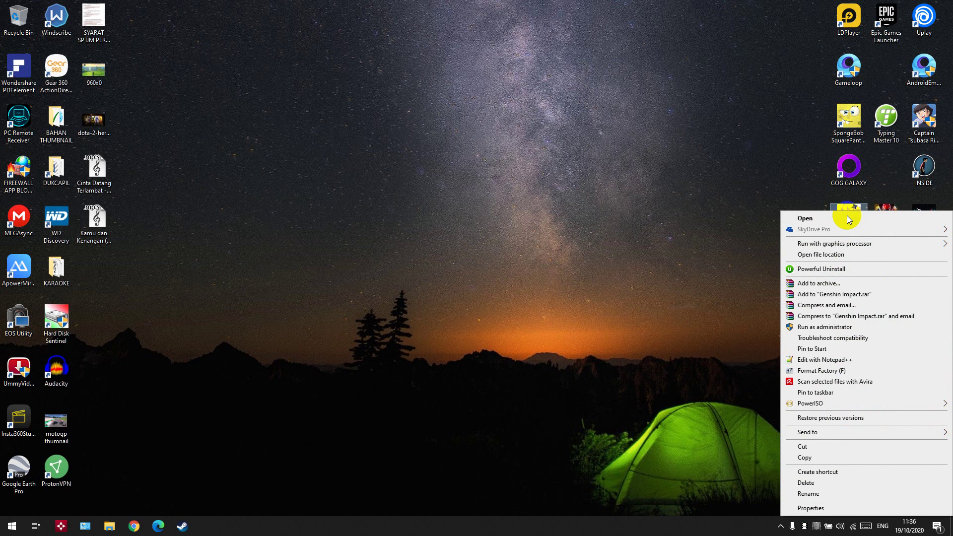
{"action": "left_click", "coordinate": [812, 509]}
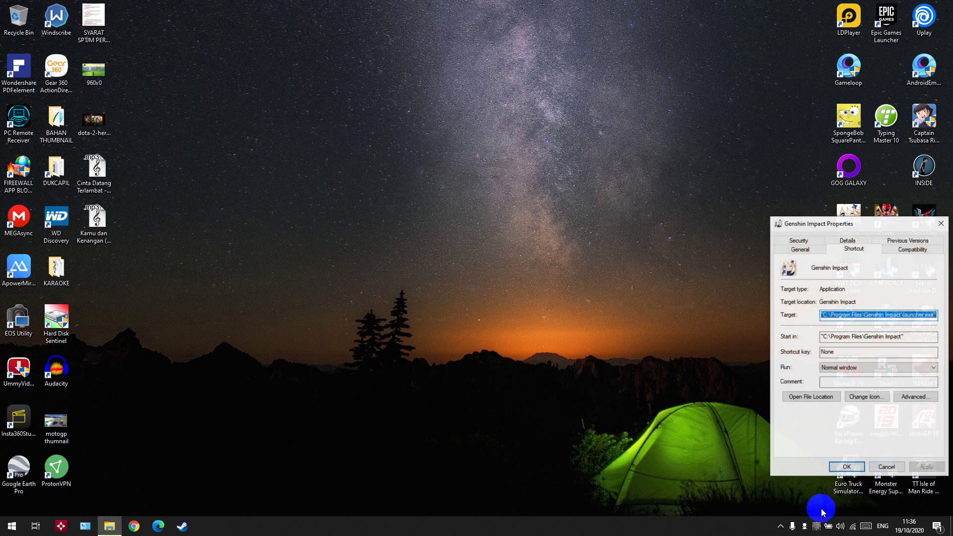
{"action": "left_click", "coordinate": [907, 251]}
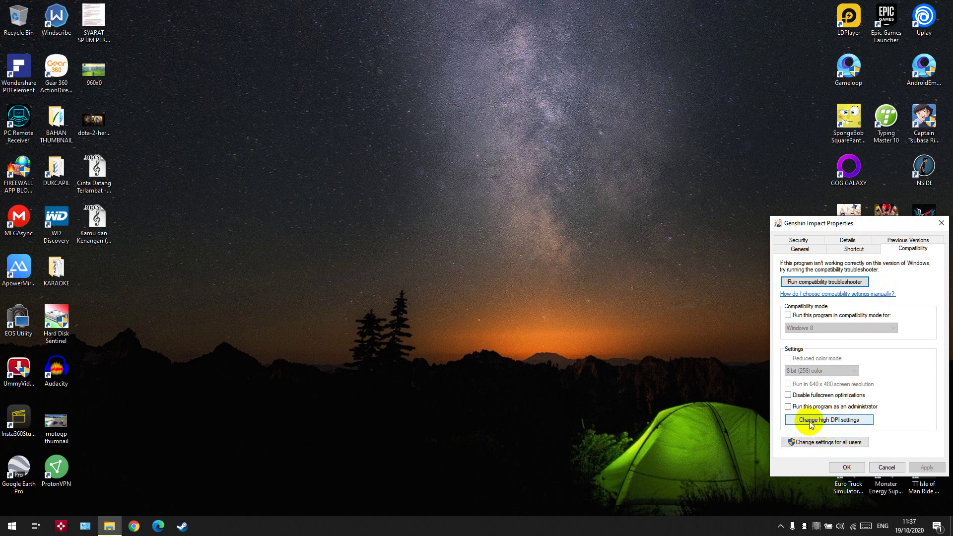
Step: Enable Override high DPI scaling behavior with scaling performed by System
{"action": "left_click", "coordinate": [828, 422]}
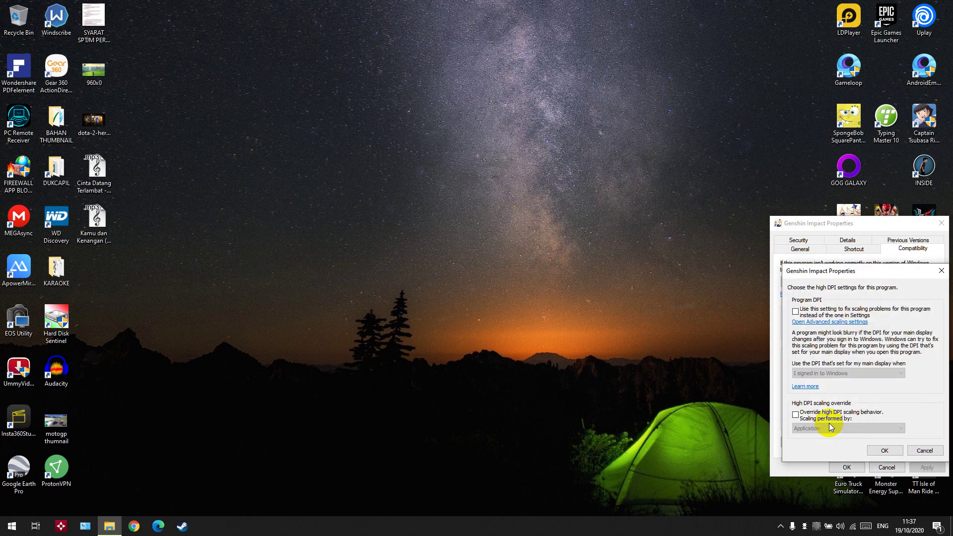
{"action": "left_click", "coordinate": [796, 415]}
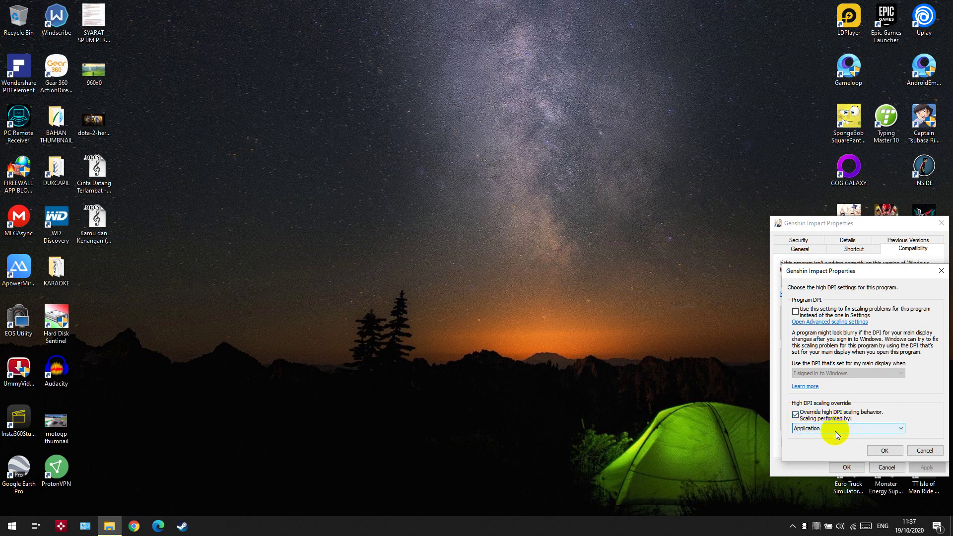
{"action": "left_click", "coordinate": [852, 427]}
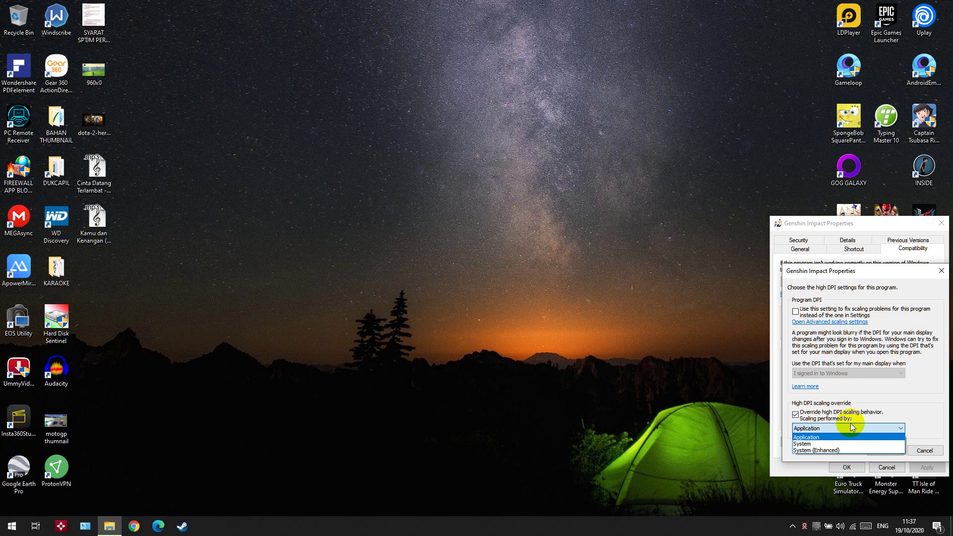
{"action": "left_click", "coordinate": [812, 445]}
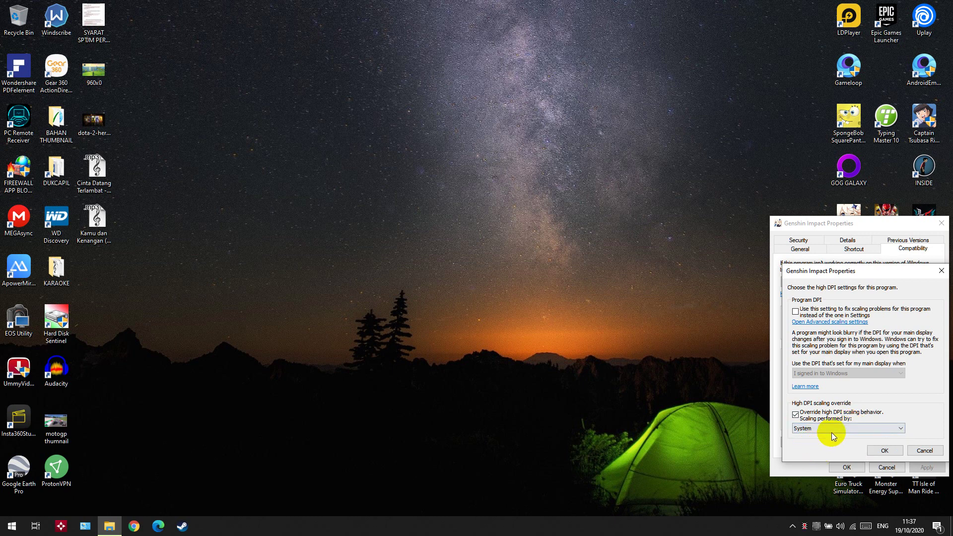
Step: Confirm the DPI settings, apply the compatibility changes and close the Properties window
{"action": "left_click", "coordinate": [884, 449]}
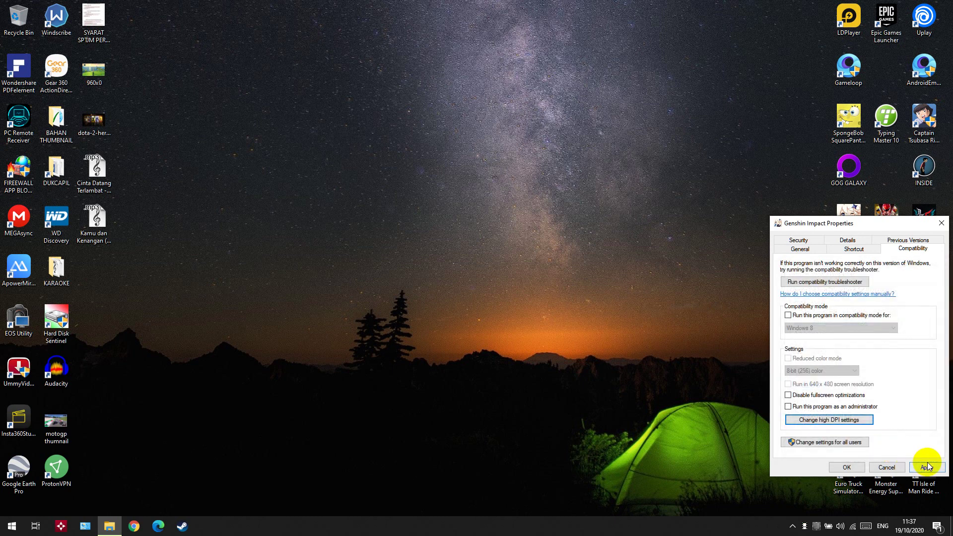
{"action": "left_click", "coordinate": [928, 467]}
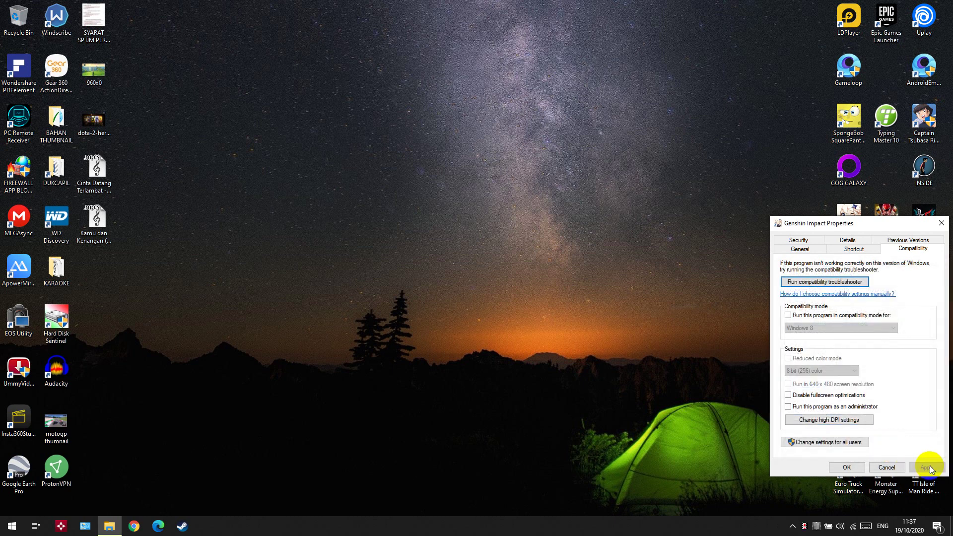
{"action": "left_click", "coordinate": [848, 468]}
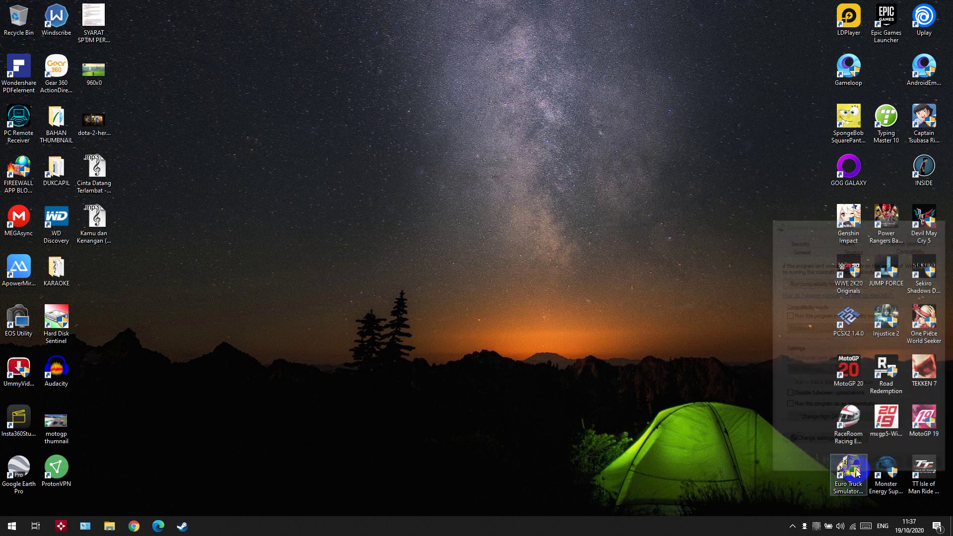
Step: Start the Genshin Impact launcher, decline the new version update, and launch the game
{"action": "right_click", "coordinate": [851, 217]}
{"action": "left_click", "coordinate": [831, 220]}
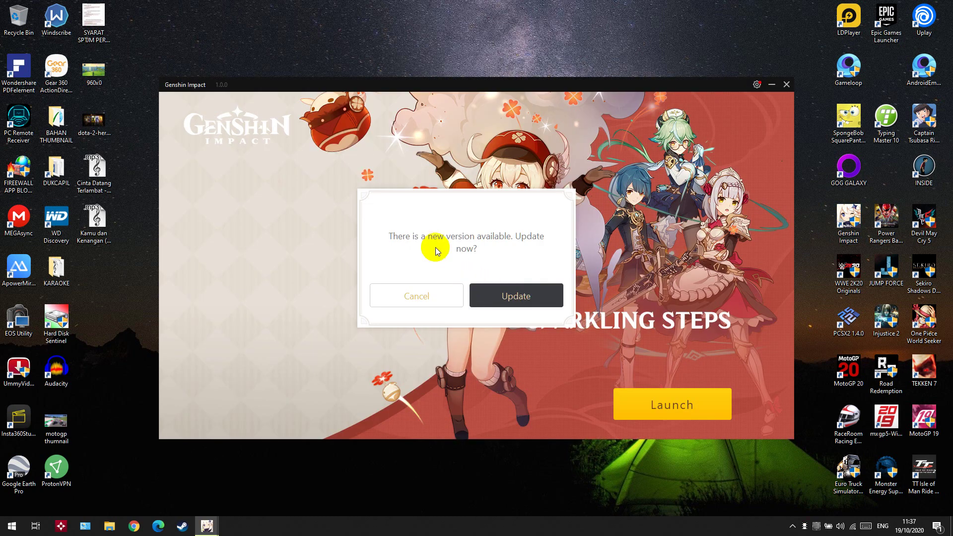
{"action": "left_click", "coordinate": [418, 294]}
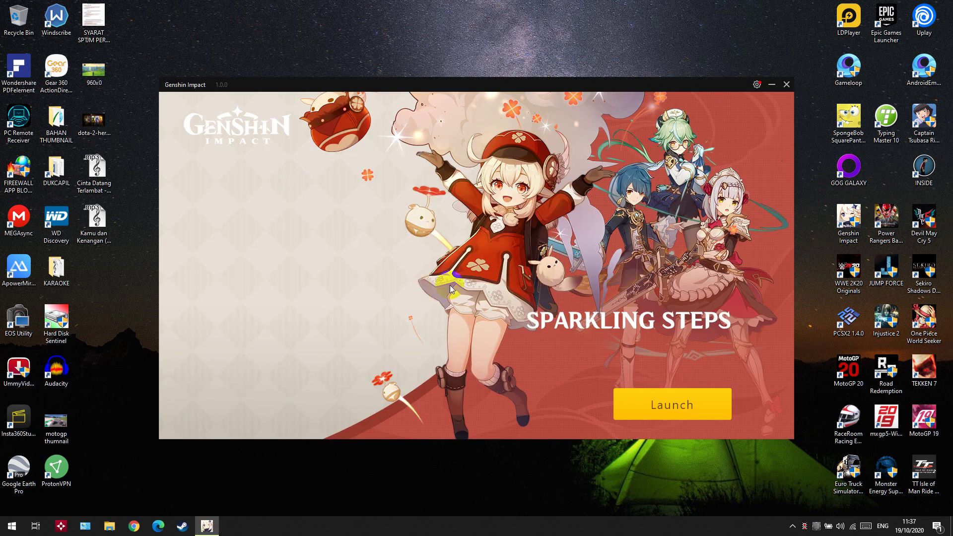
{"action": "left_click", "coordinate": [689, 406]}
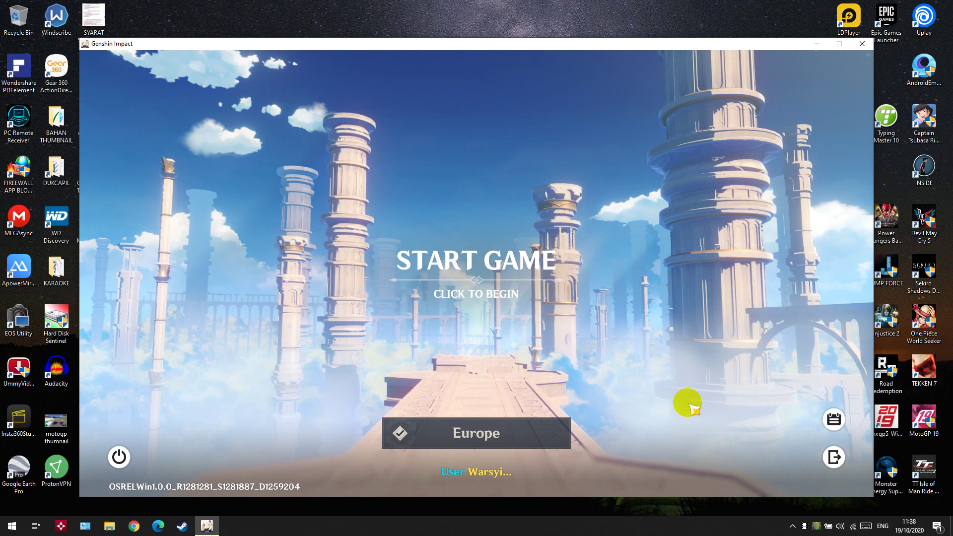
Step: Begin the game from the START GAME screen on the Europe server
{"action": "left_click", "coordinate": [498, 299]}
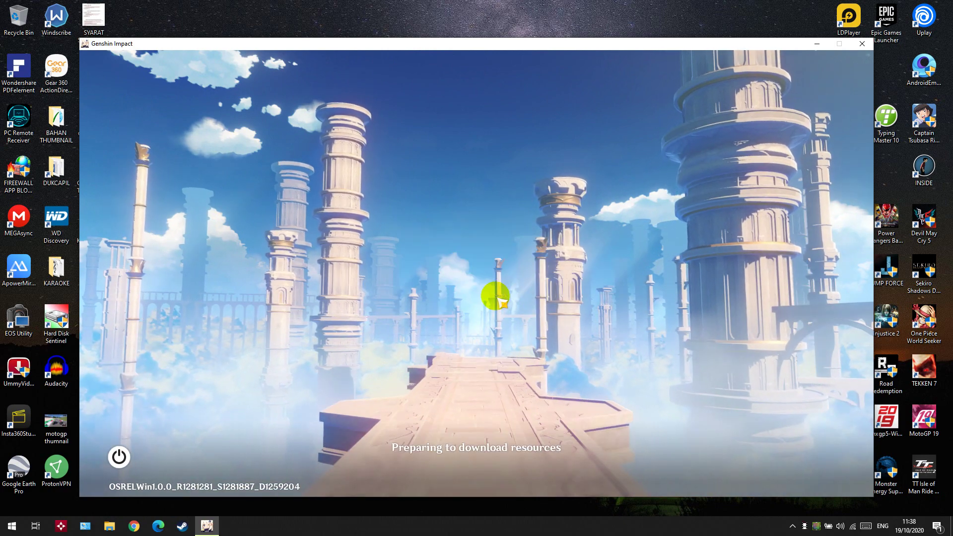